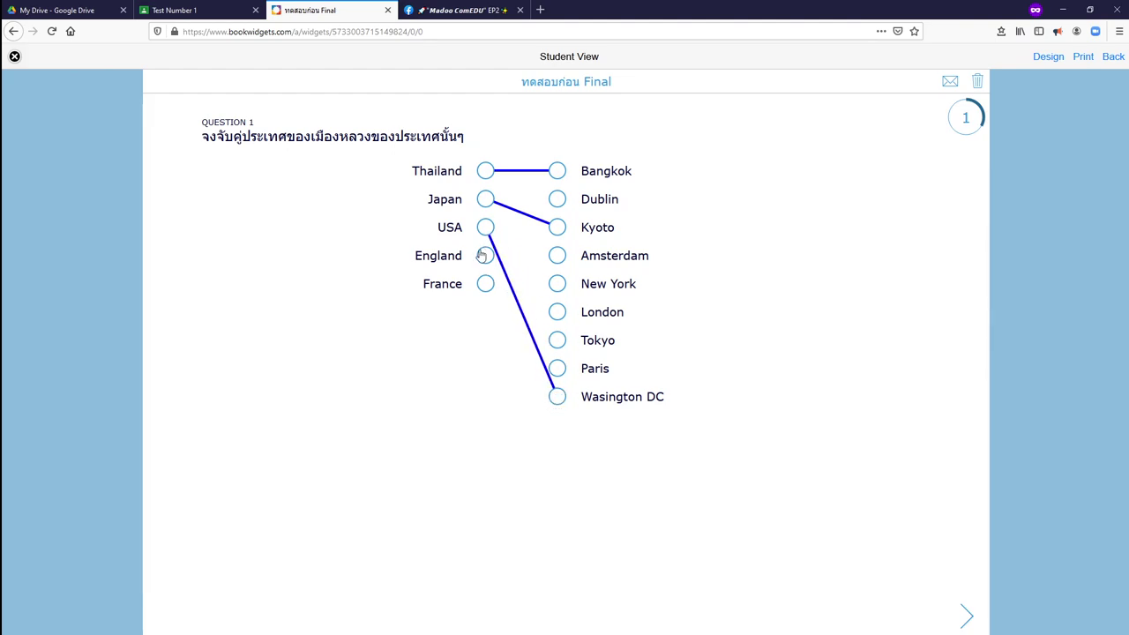
# Match England to London, France to Paris, Japan to Tokyo, and USA to Wasington DC, undoing a brief New York match.
pyautogui.moveTo(487, 256); pyautogui.dragTo(559, 313)
pyautogui.moveTo(486, 284); pyautogui.dragTo(558, 367)
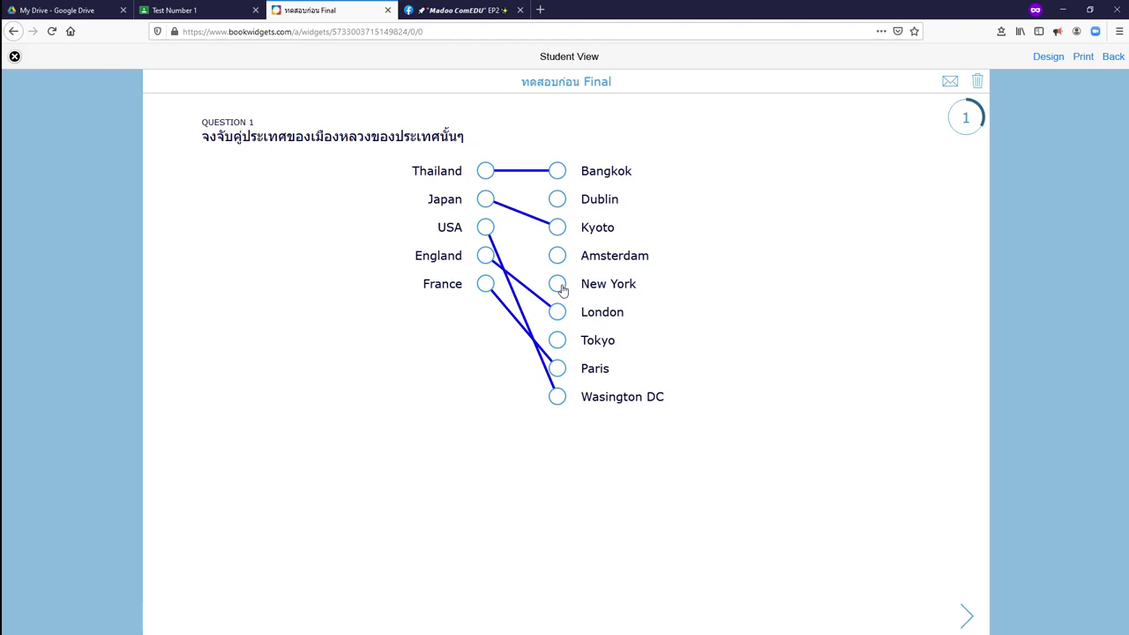
pyautogui.moveTo(488, 201); pyautogui.dragTo(559, 343)
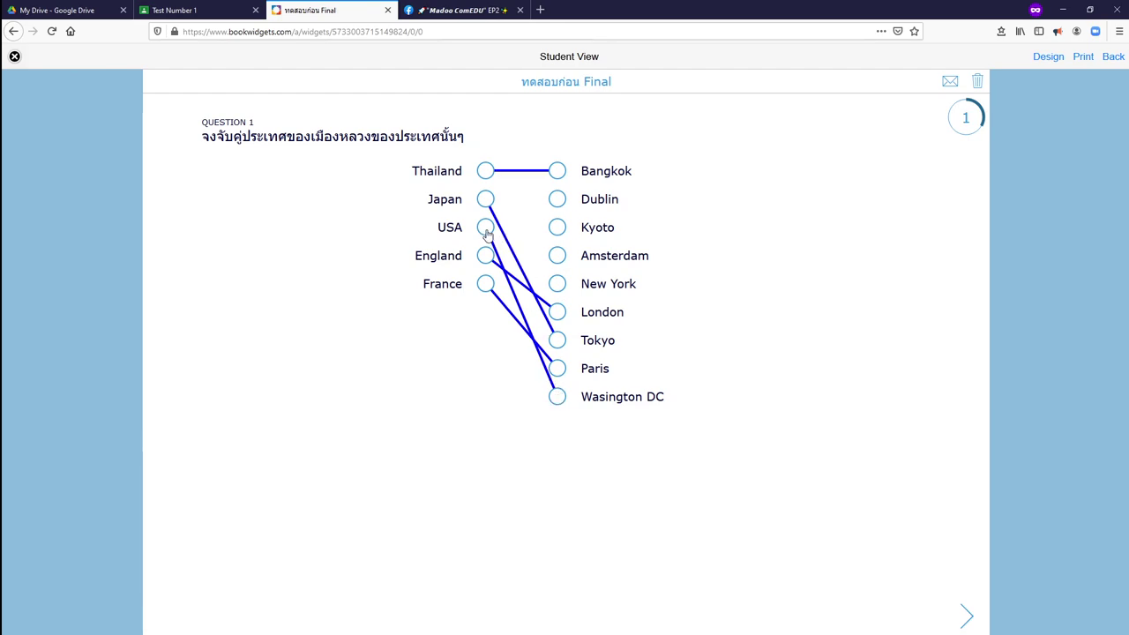
pyautogui.moveTo(487, 234); pyautogui.dragTo(557, 284)
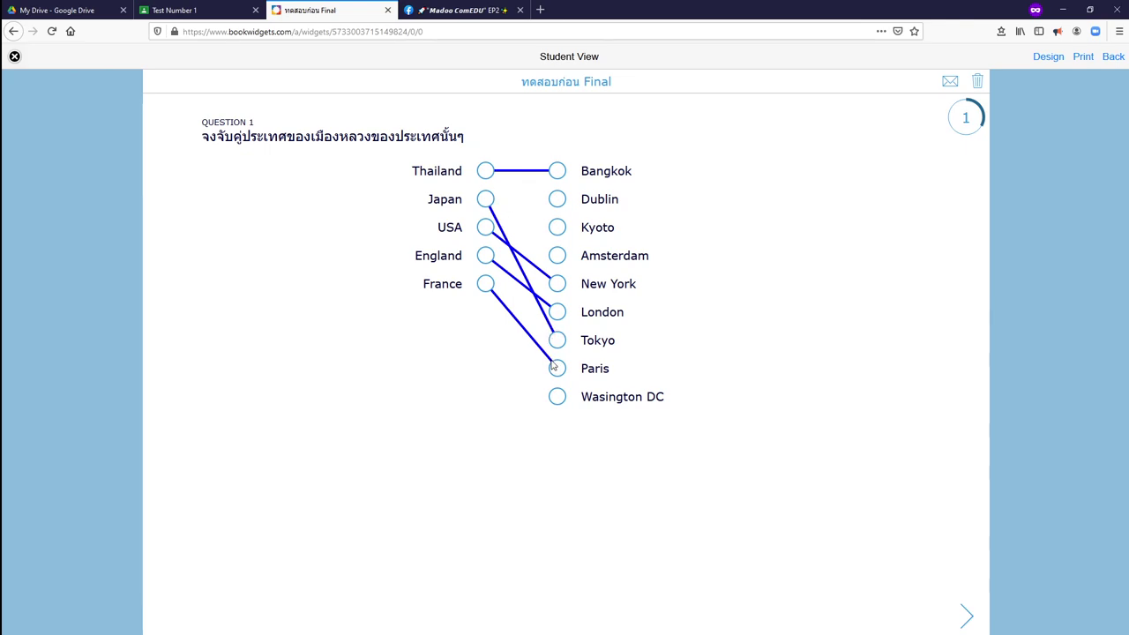
pyautogui.moveTo(485, 227); pyautogui.dragTo(558, 402)
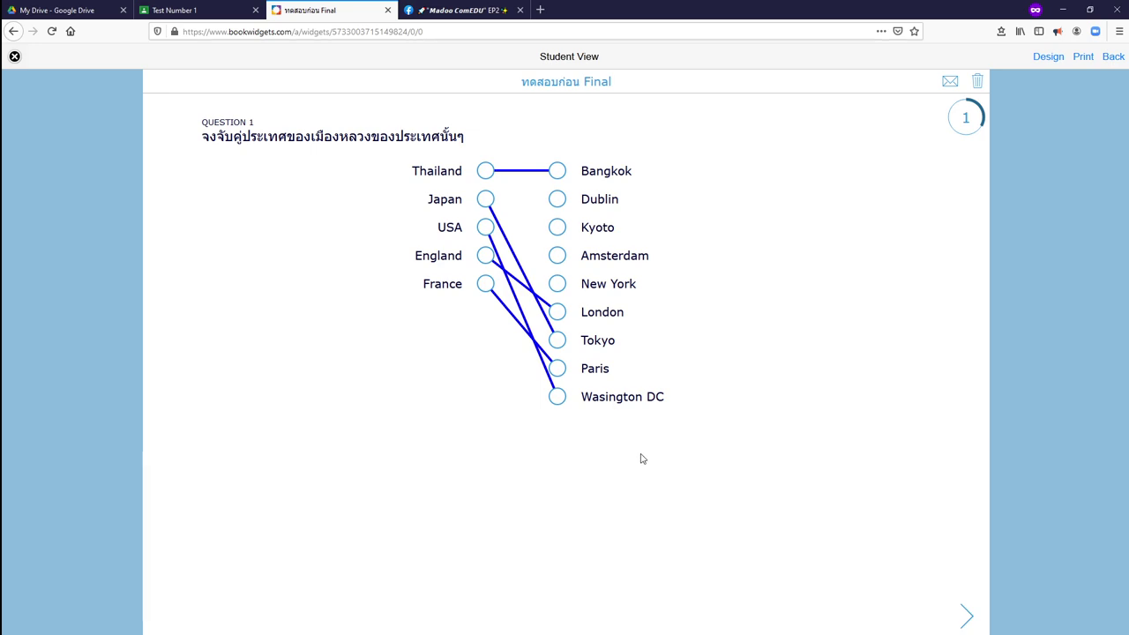
# Advance to Question 2, zoom the page to 110%, and select the first blank.
pyautogui.click(967, 620)
pyautogui.click(965, 610)
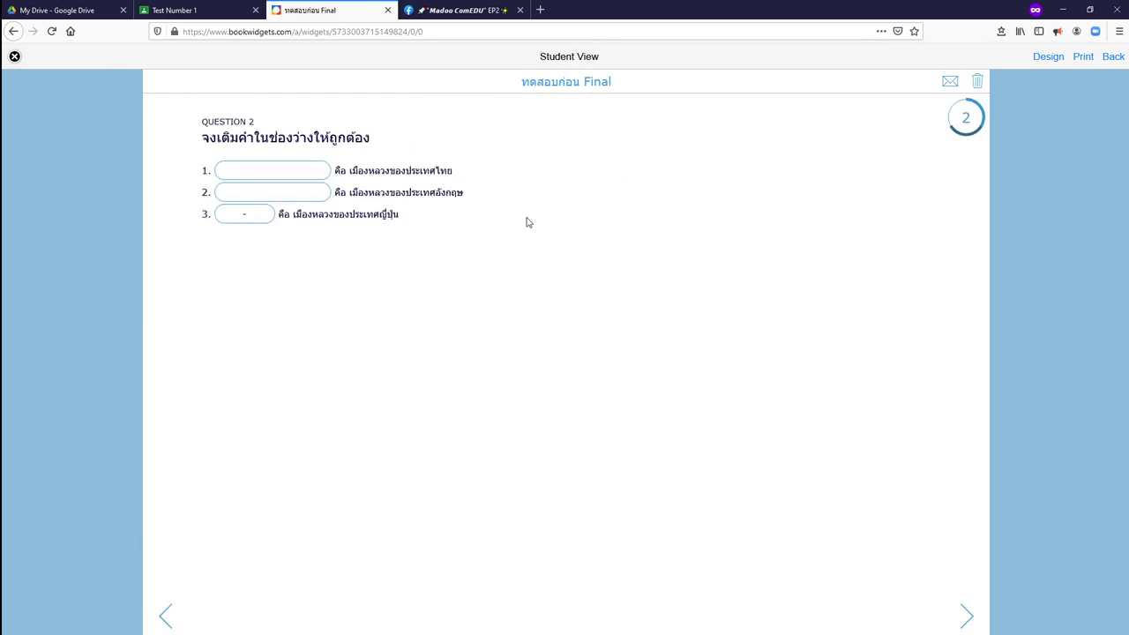
pyautogui.hotkey('ctrl', '+')
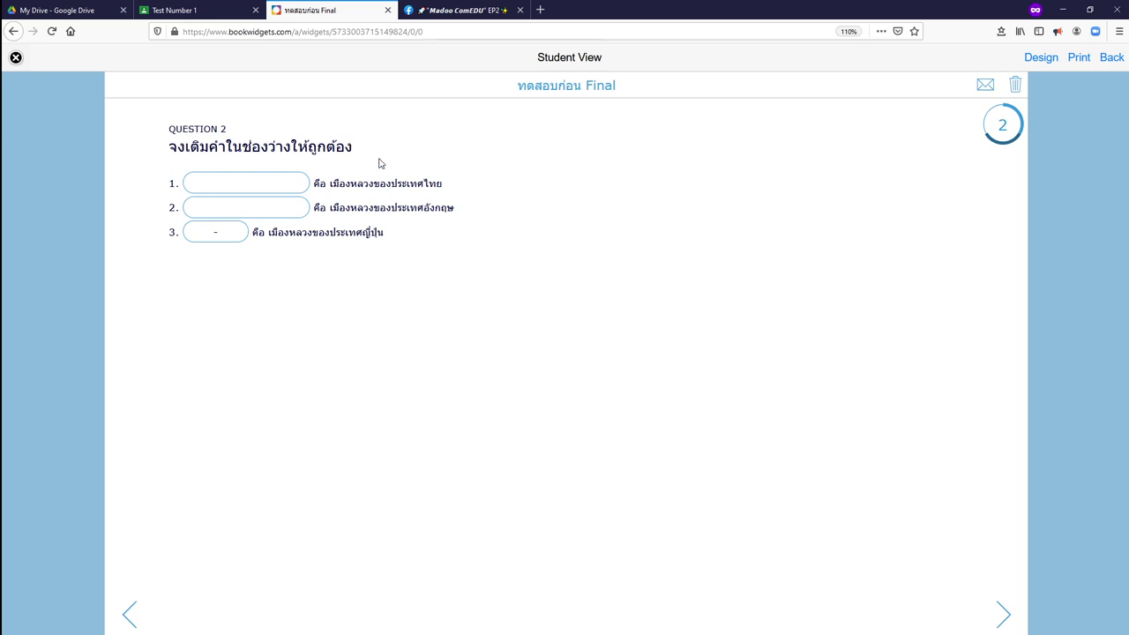
pyautogui.click(248, 182)
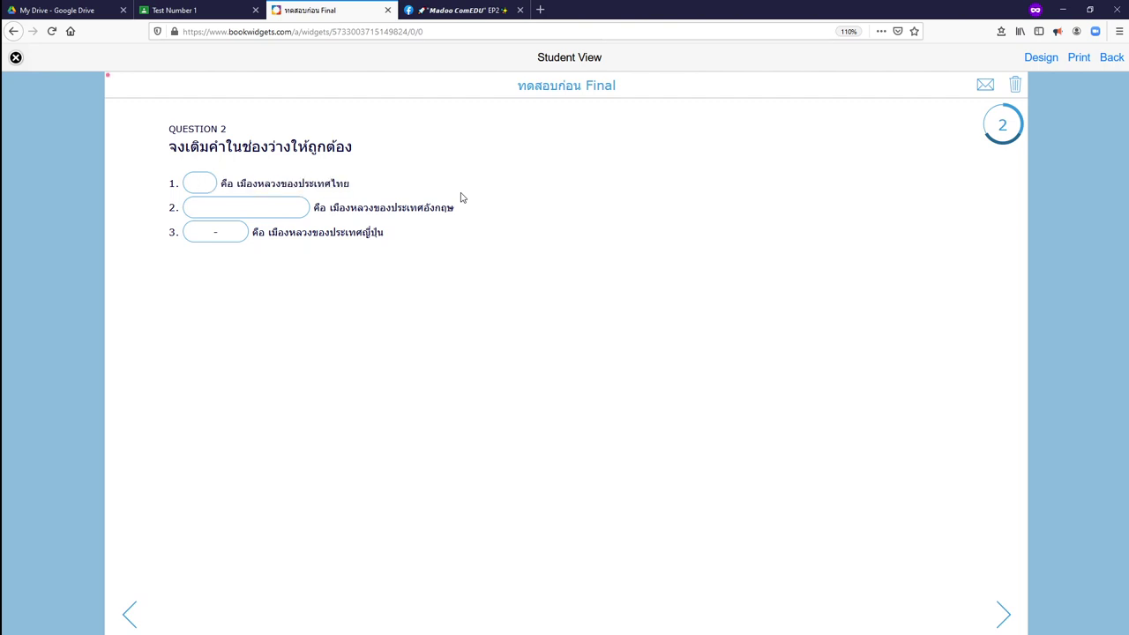
# Replace the Thai answer in the first blank with 'bangkok'.
pyautogui.write('กรุงเท')
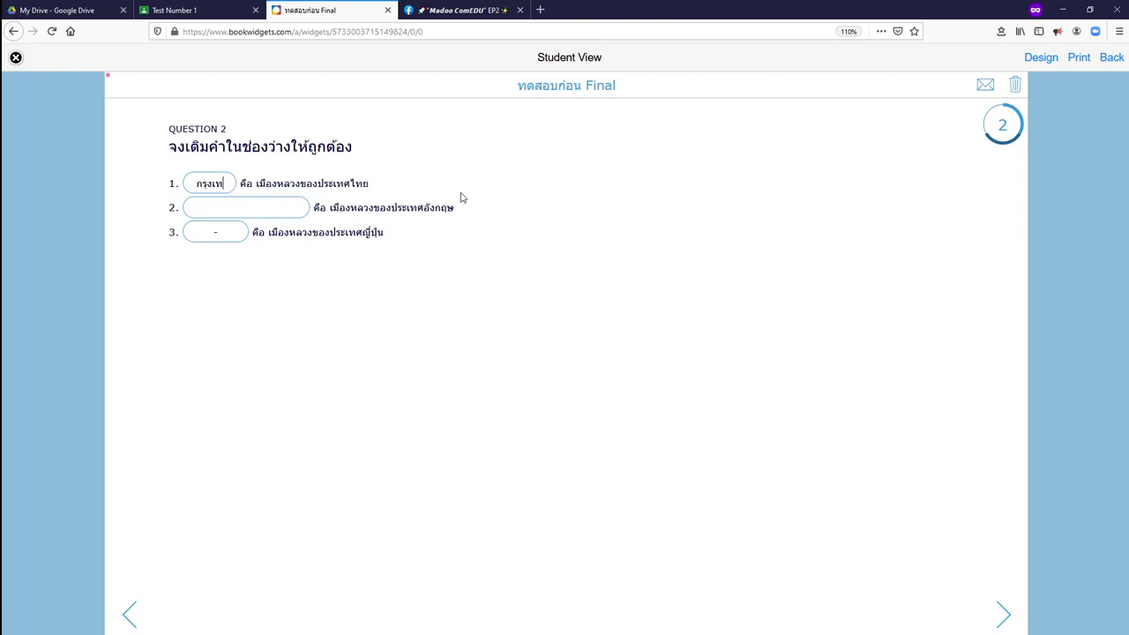
pyautogui.write('พ')
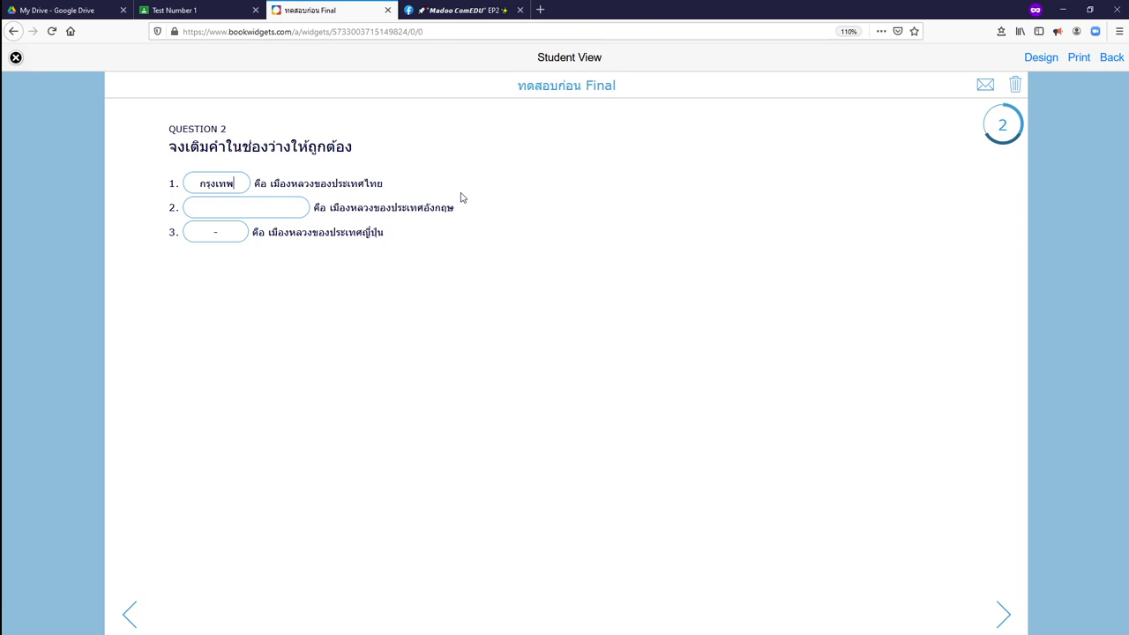
pyautogui.press('BackSpace')
pyautogui.press('BackSpace')
pyautogui.press('BackSpace')
pyautogui.press('BackSpace')
pyautogui.press('BackSpace')
pyautogui.press('BackSpace')
pyautogui.press('BackSpace')
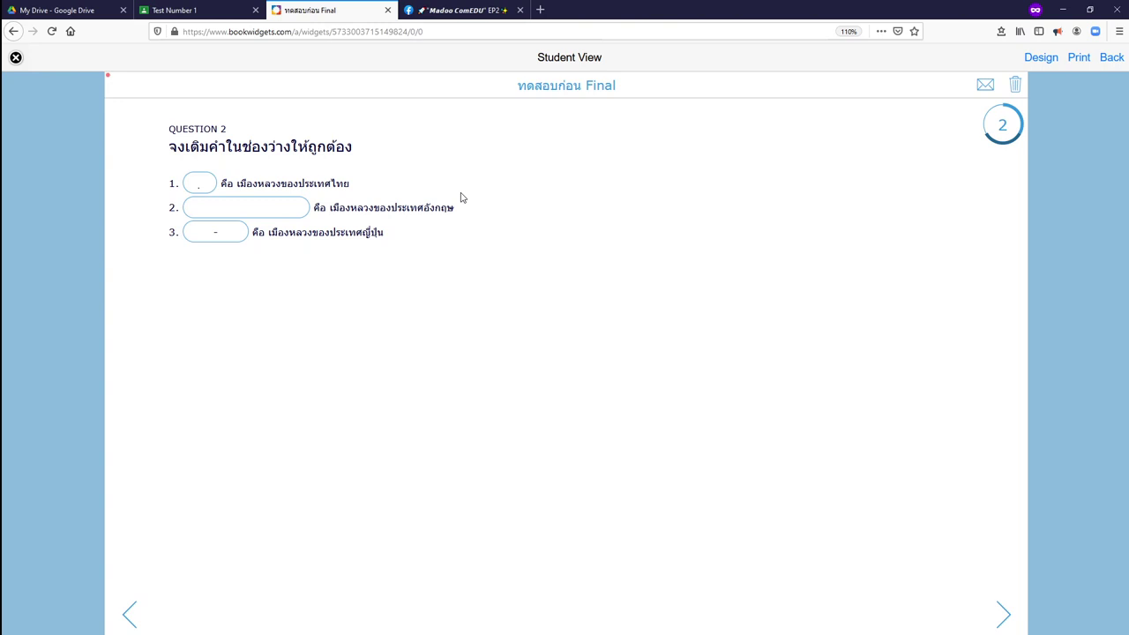
pyautogui.write('B')
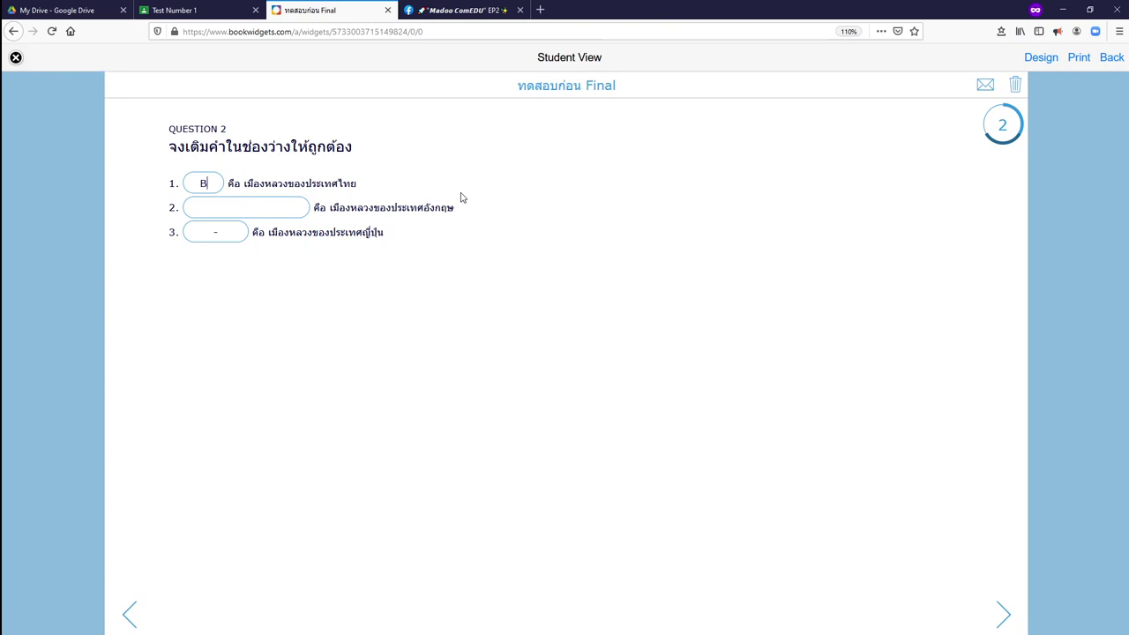
pyautogui.press('BackSpace')
pyautogui.write('ban')
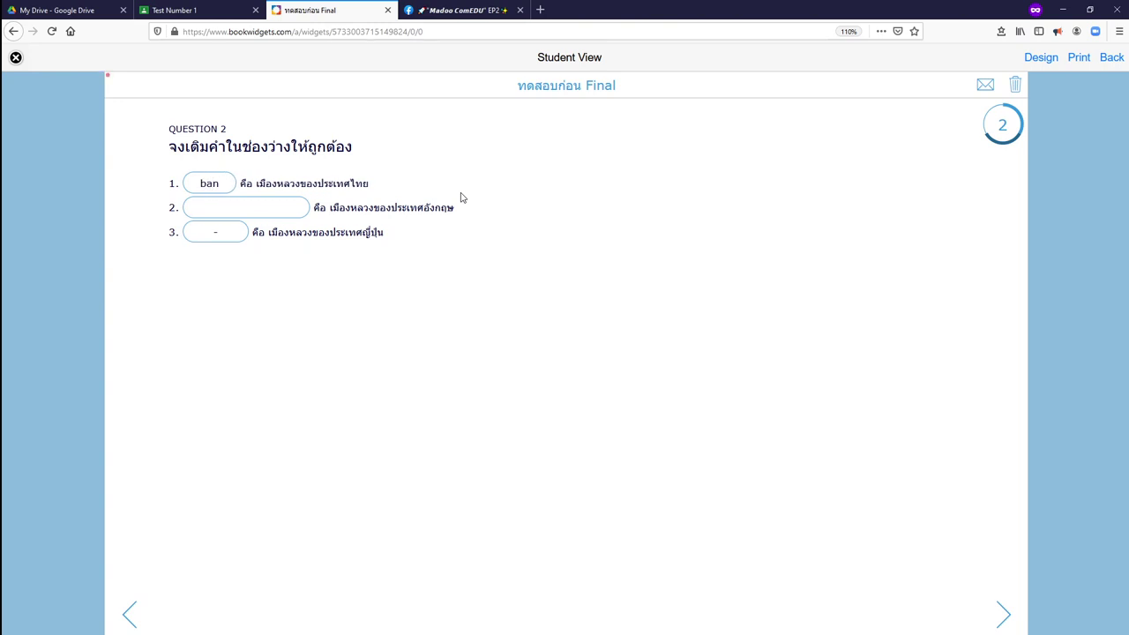
pyautogui.write('gkok')
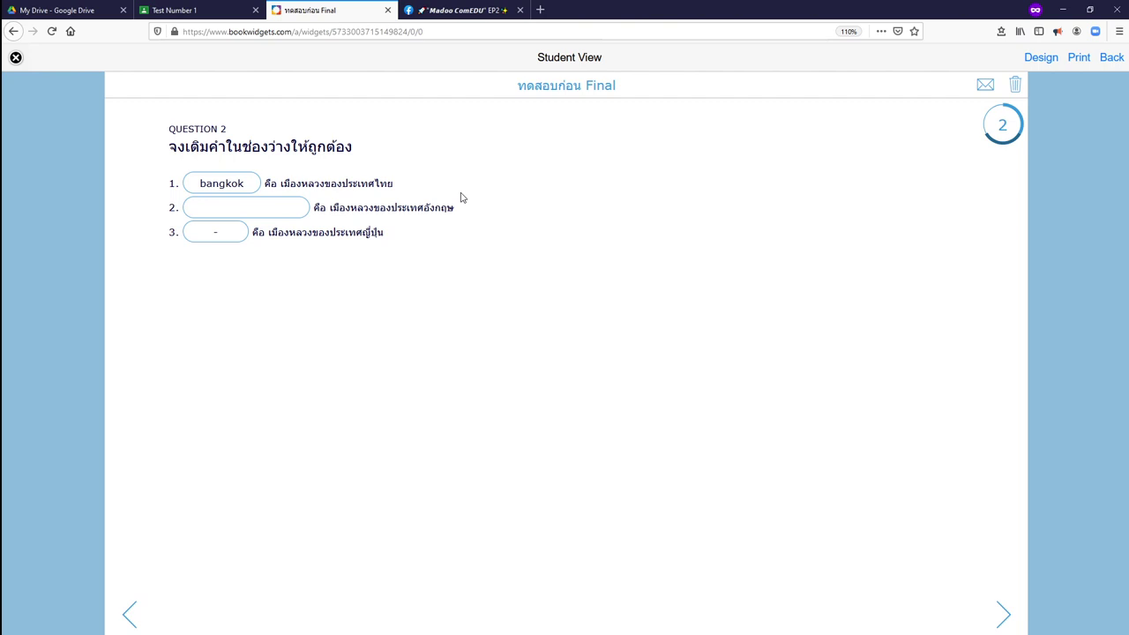
# Keep 'bangkok' lowercase in the first blank after trying a capital B.
pyautogui.click(205, 184)
pyautogui.press('BackSpace')
pyautogui.write('B')
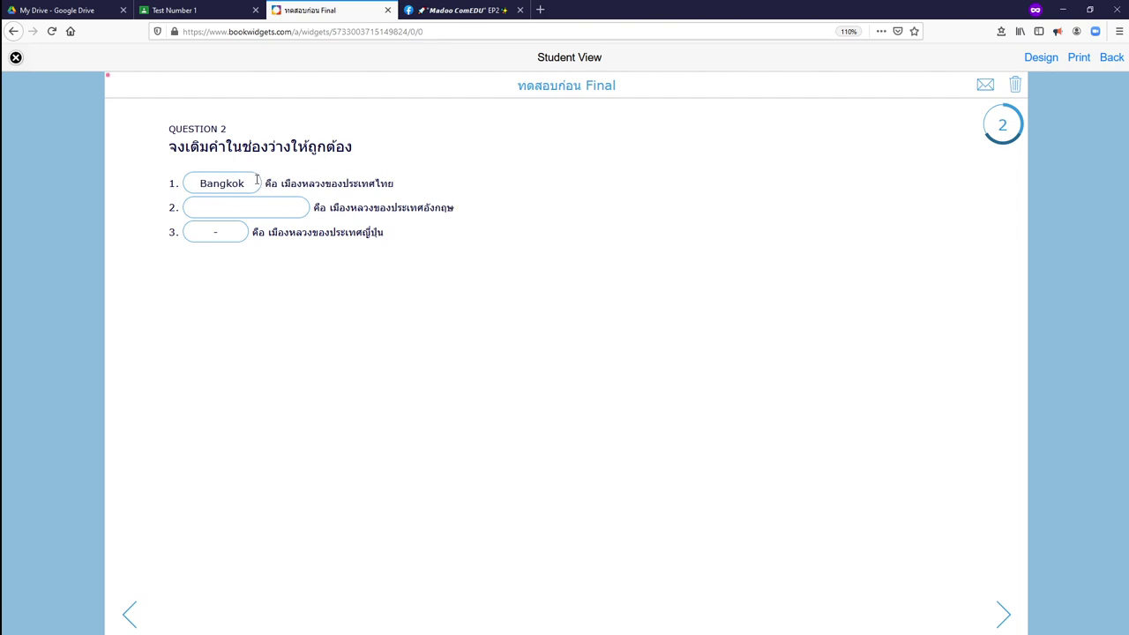
pyautogui.press('BackSpace')
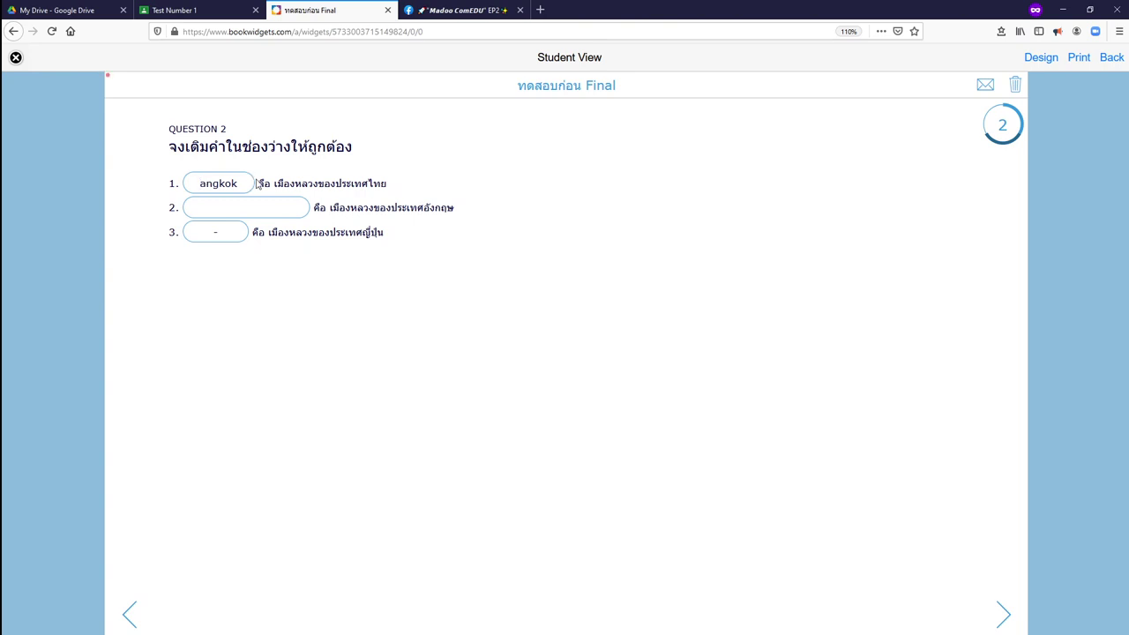
pyautogui.write('b')
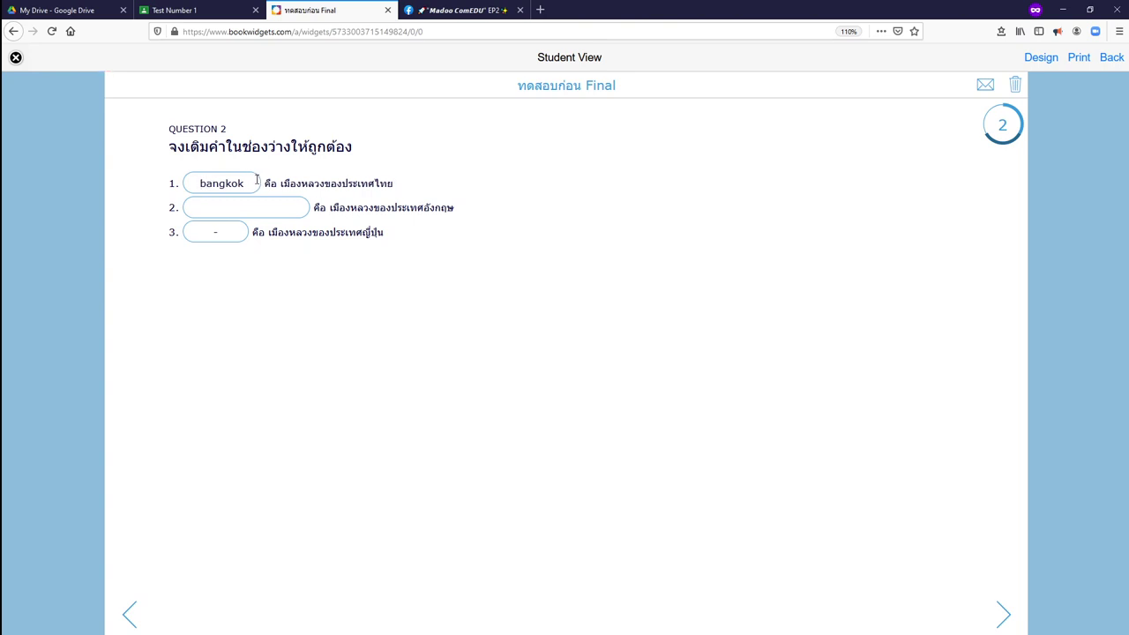
pyautogui.doubleClick(222, 187)
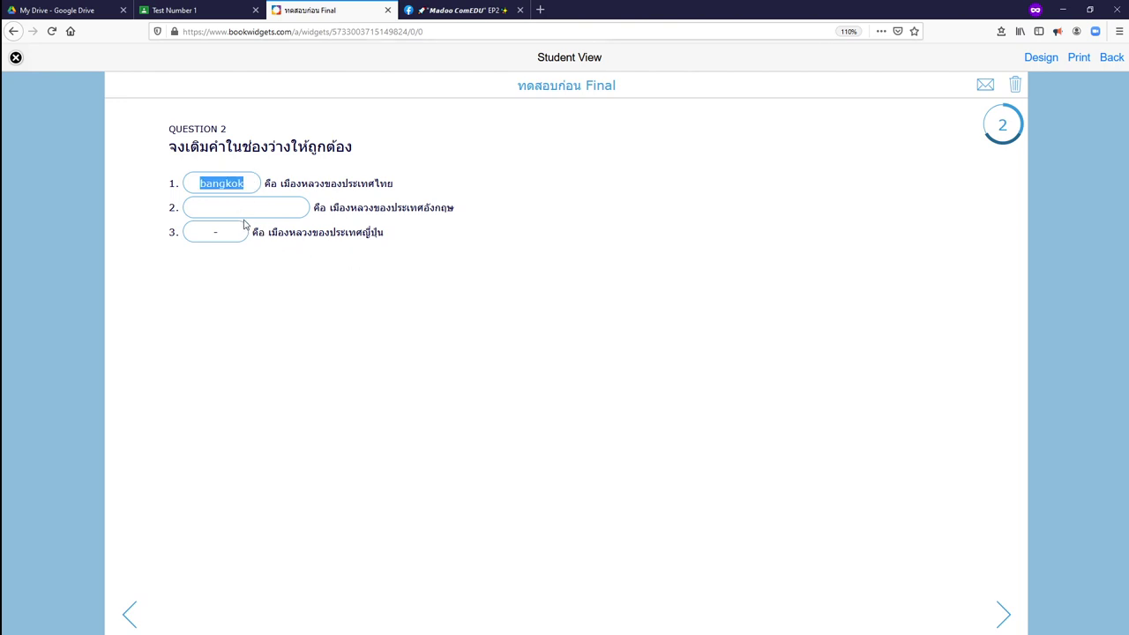
# Enter 'London' as England's capital in the second blank.
pyautogui.click(243, 208)
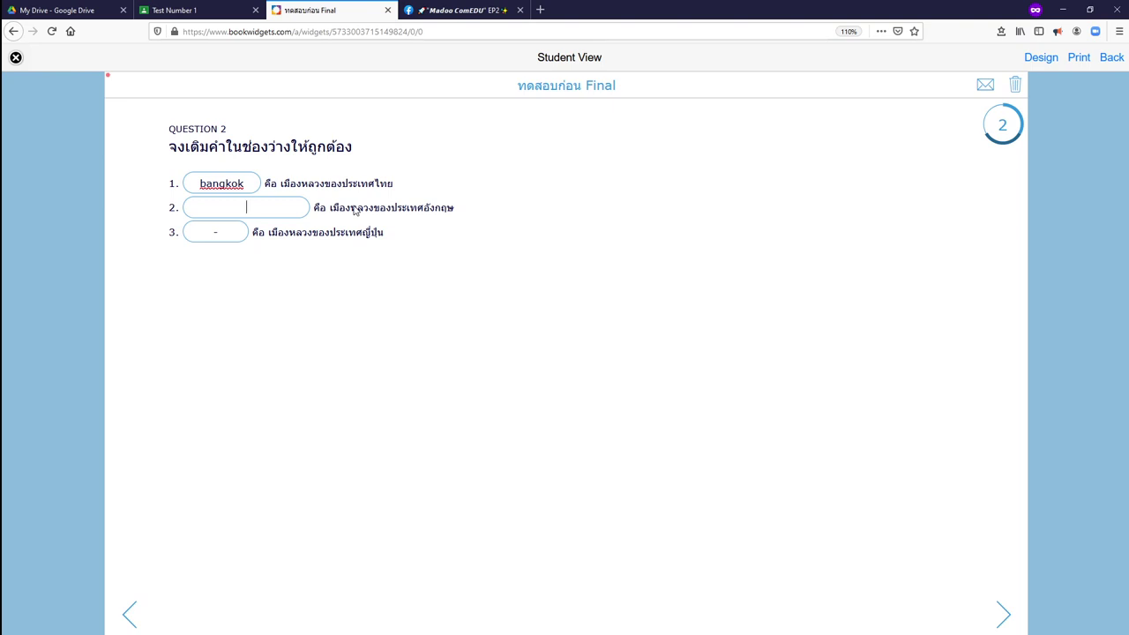
pyautogui.write('Lon')
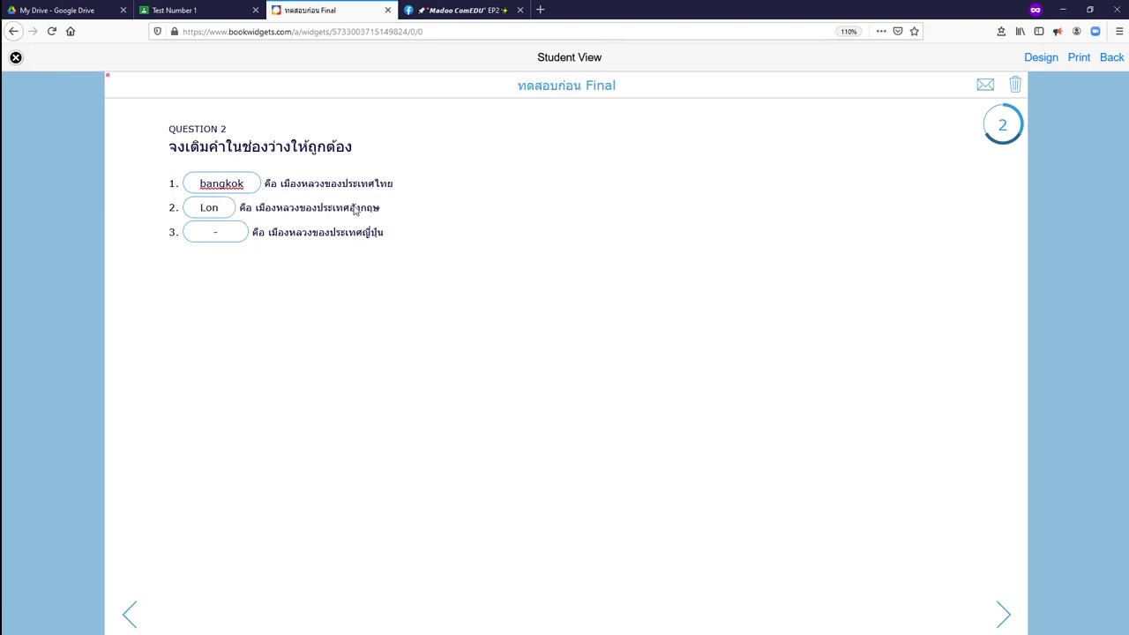
pyautogui.write('DON')
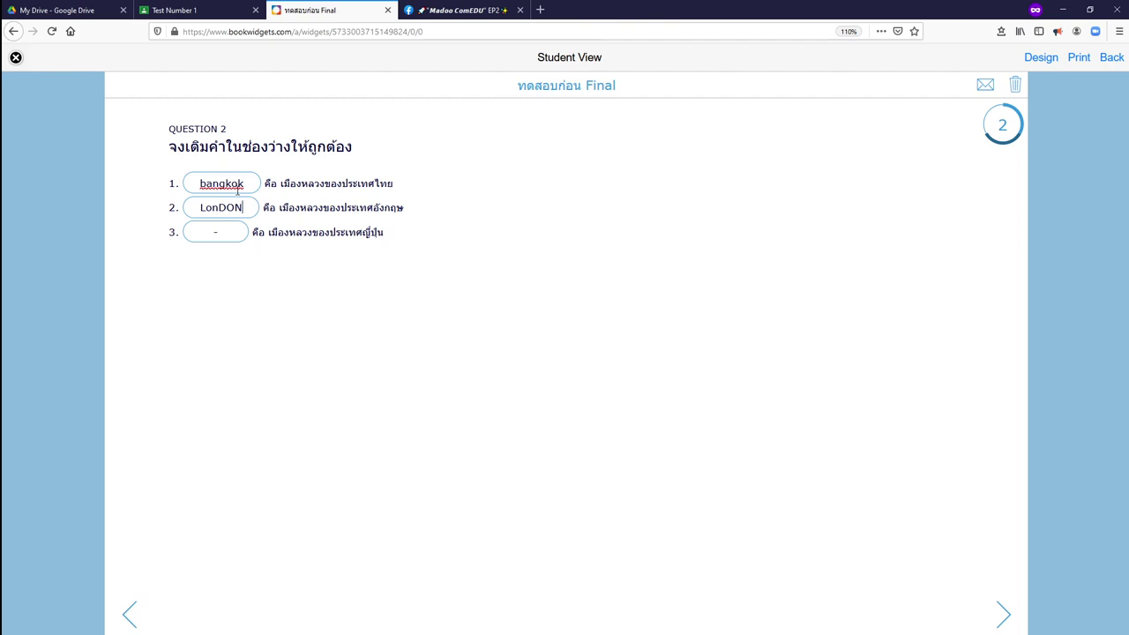
pyautogui.press('BackSpace')
pyautogui.press('BackSpace')
pyautogui.press('BackSpace')
pyautogui.press('BackSpace')
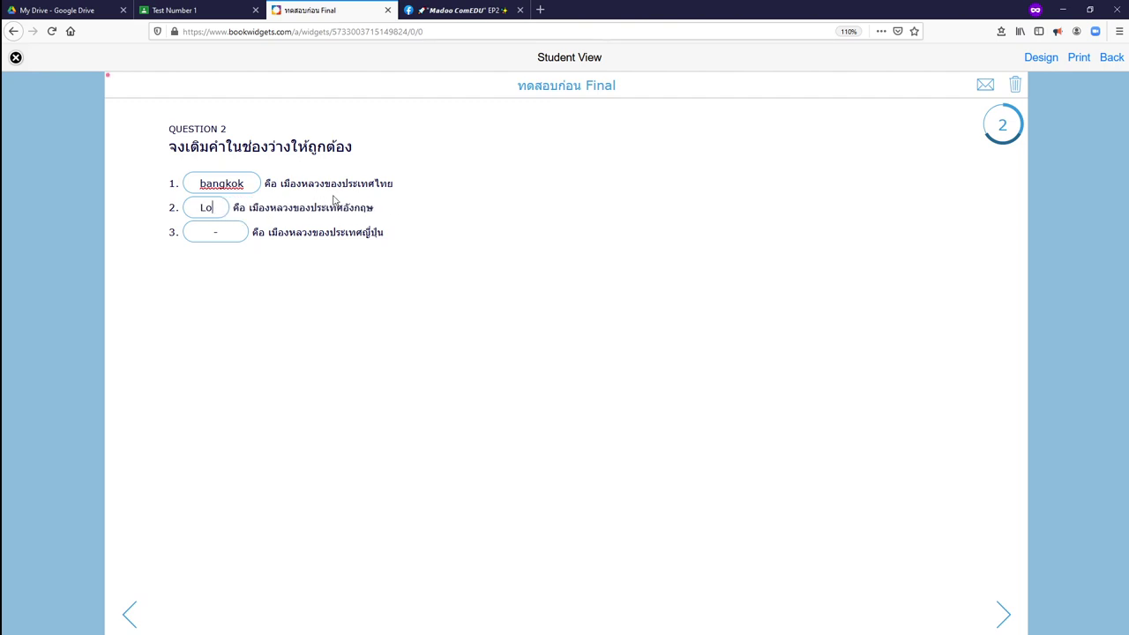
pyautogui.write('ndon')
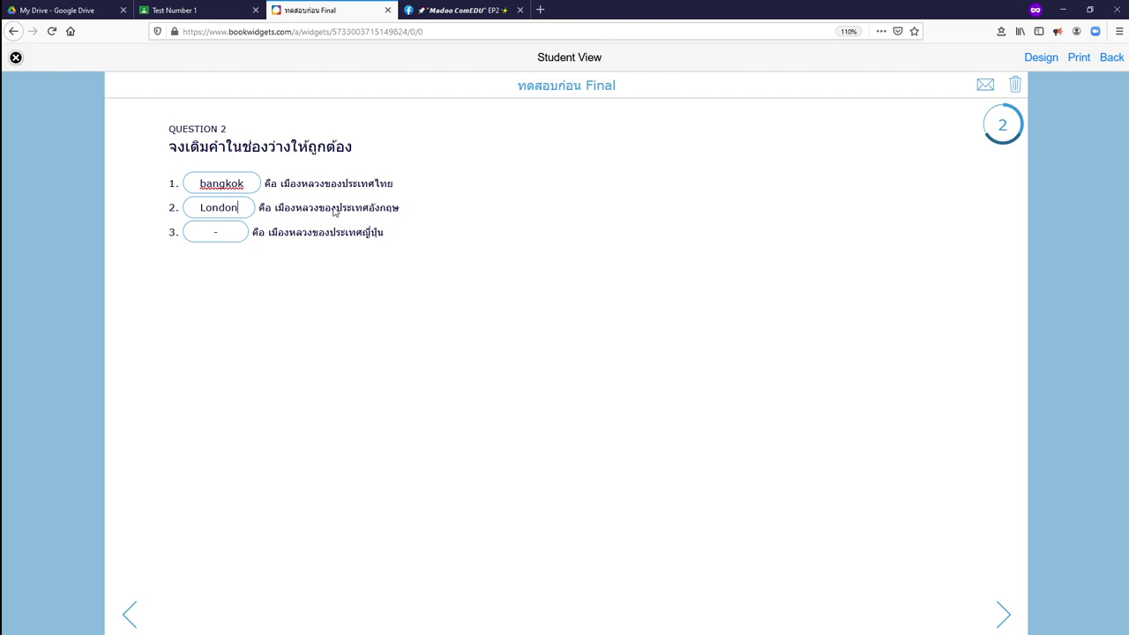
# Choose Tokyo from the third blank's dropdown as Japan's capital.
pyautogui.click(221, 235)
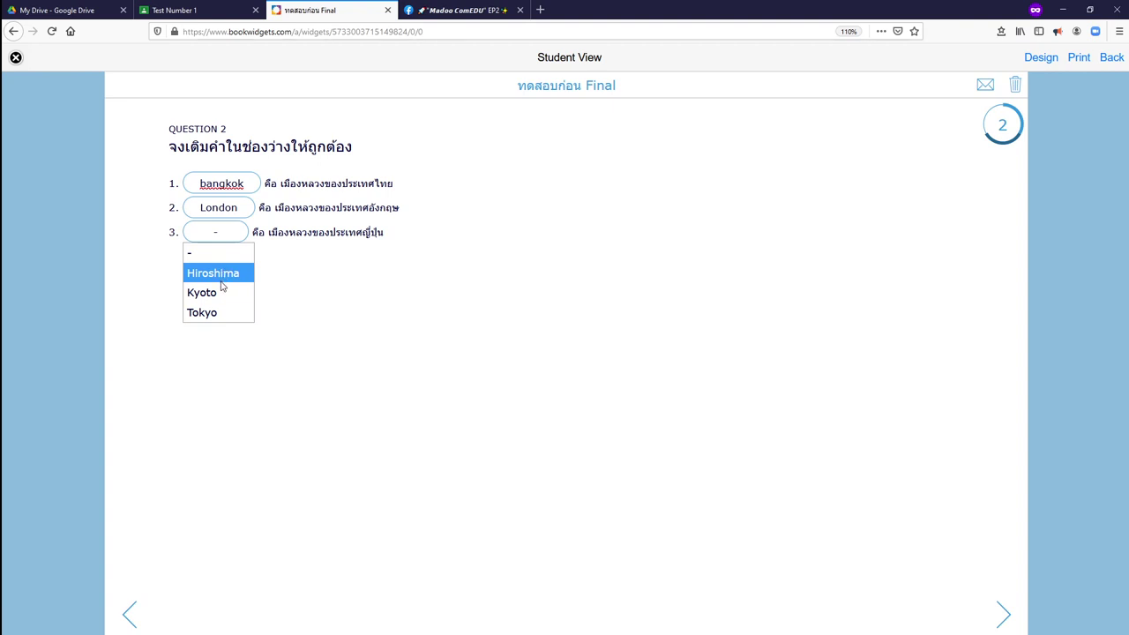
pyautogui.click(218, 313)
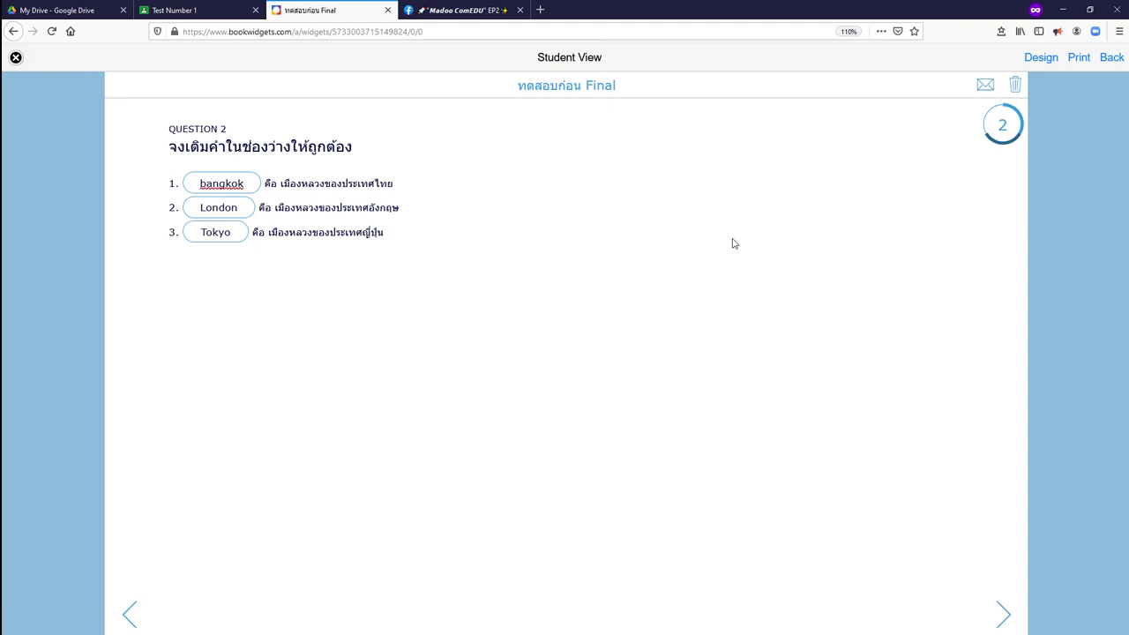
pyautogui.click(220, 236)
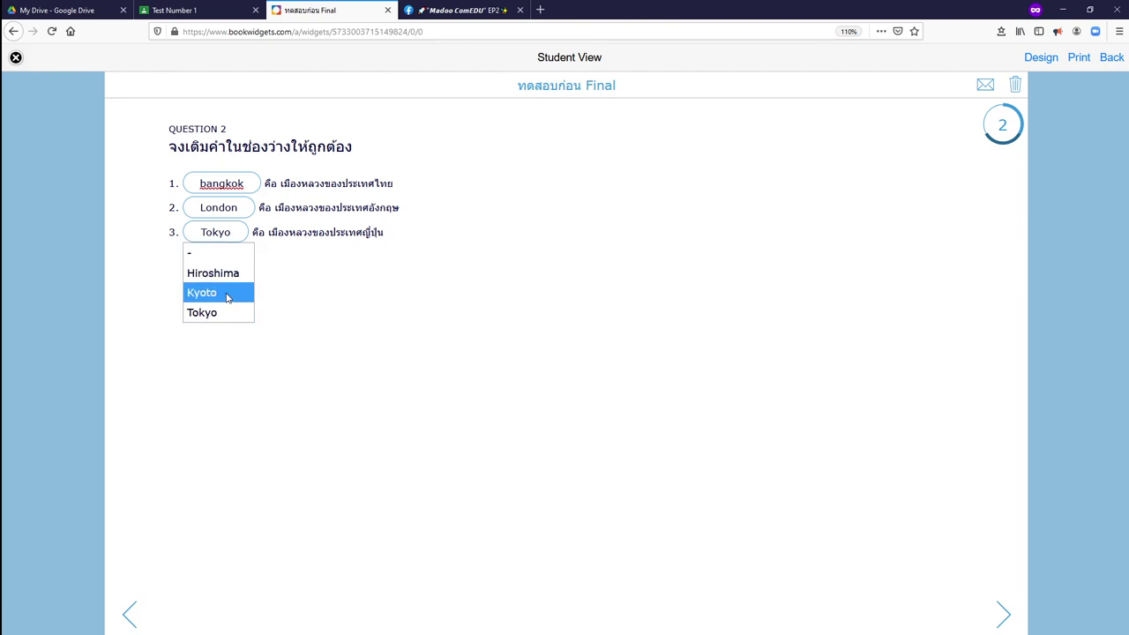
pyautogui.click(230, 236)
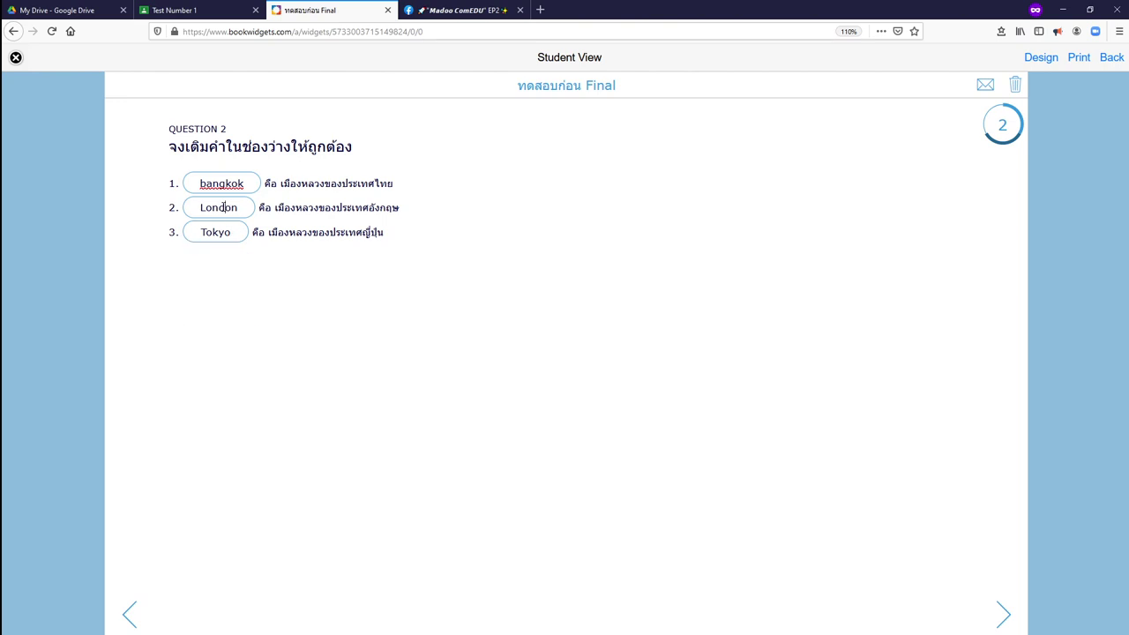
pyautogui.doubleClick(229, 182)
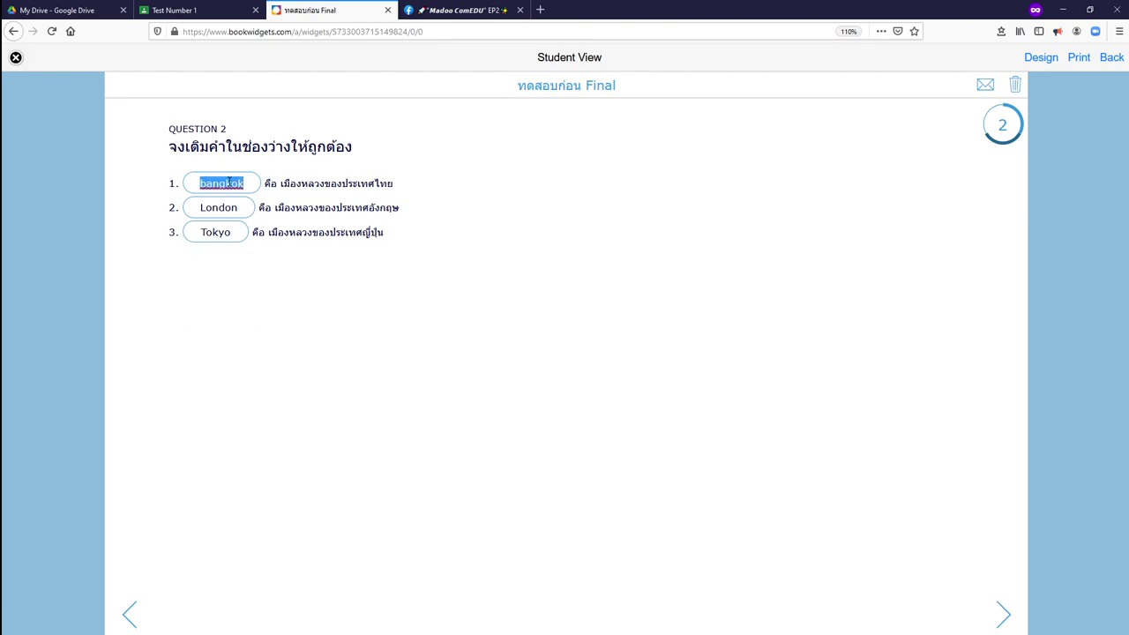
pyautogui.click(327, 320)
# On Question 3, drag Bangkok into blank 1 and London into blank 2.
pyautogui.click(1004, 618)
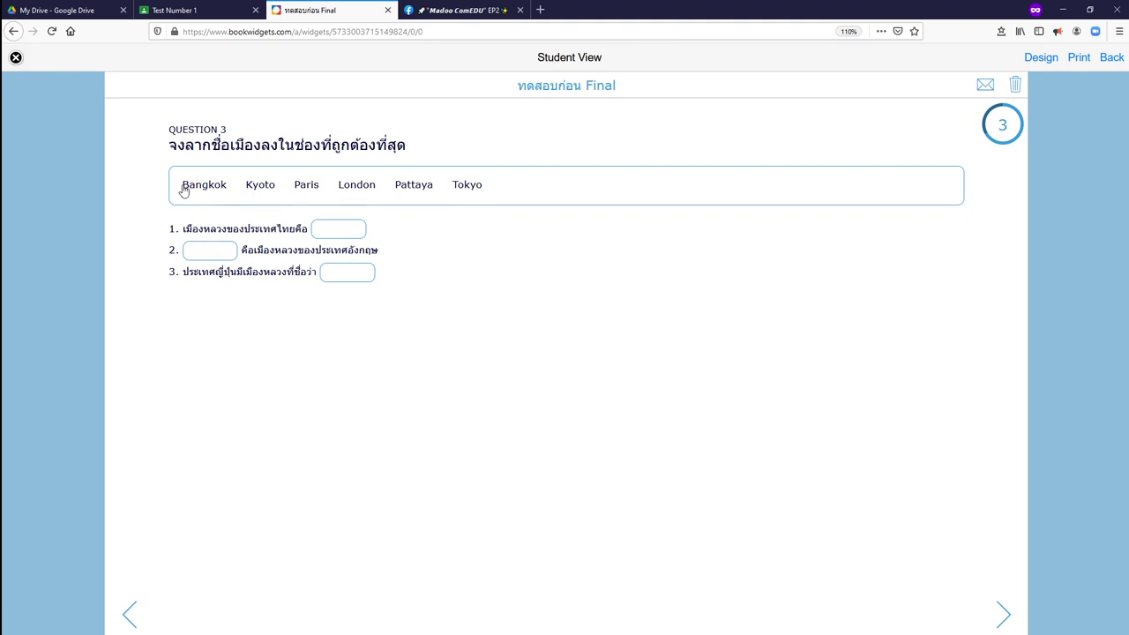
pyautogui.moveTo(196, 191); pyautogui.dragTo(481, 181)
pyautogui.moveTo(201, 188); pyautogui.dragTo(322, 235)
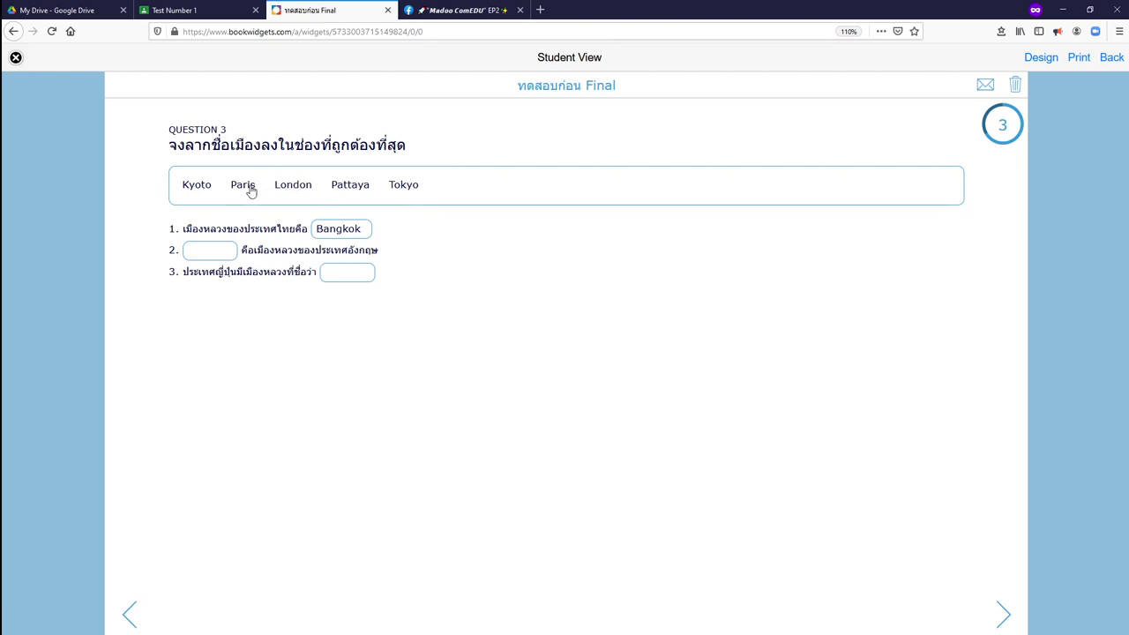
pyautogui.moveTo(248, 187); pyautogui.dragTo(234, 261)
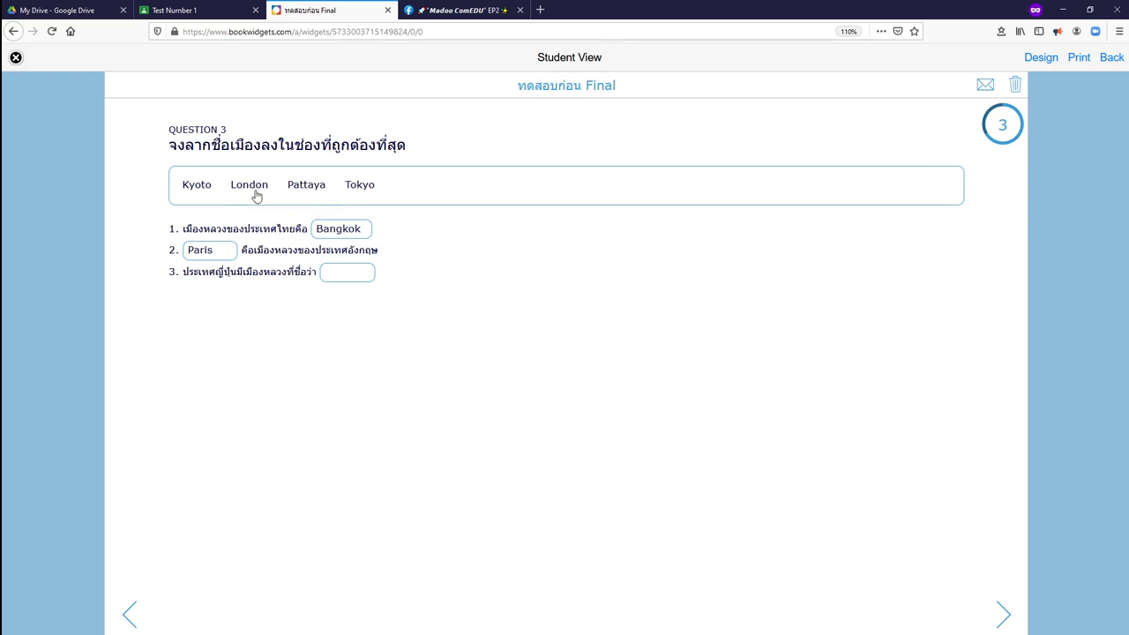
pyautogui.moveTo(254, 189); pyautogui.dragTo(218, 256)
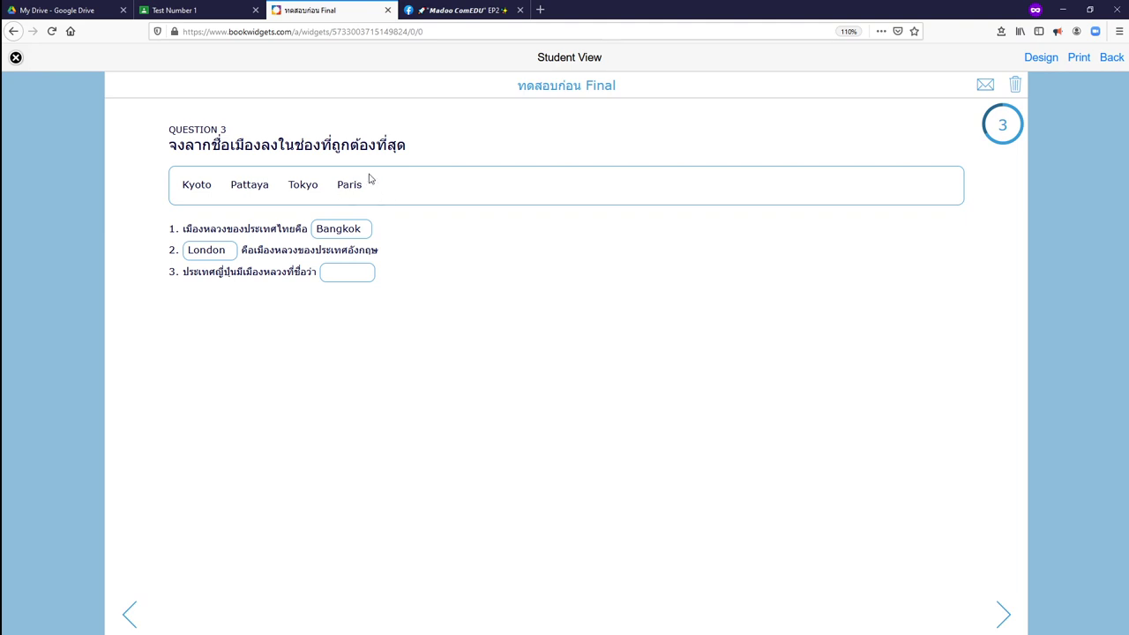
pyautogui.moveTo(211, 255); pyautogui.dragTo(265, 190)
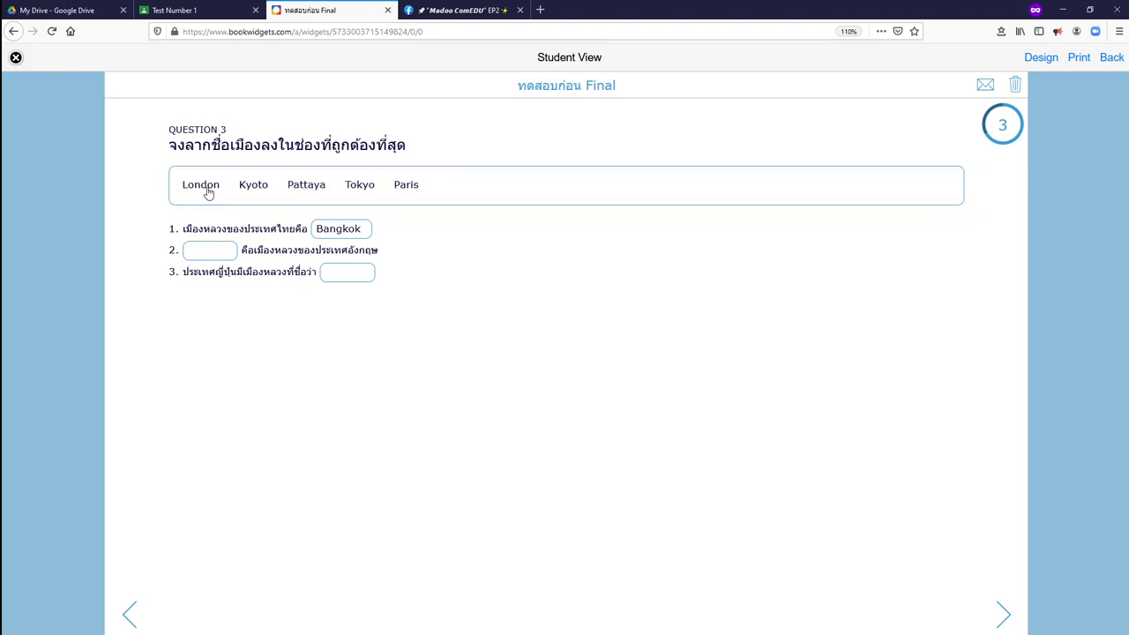
pyautogui.moveTo(206, 185); pyautogui.dragTo(213, 251)
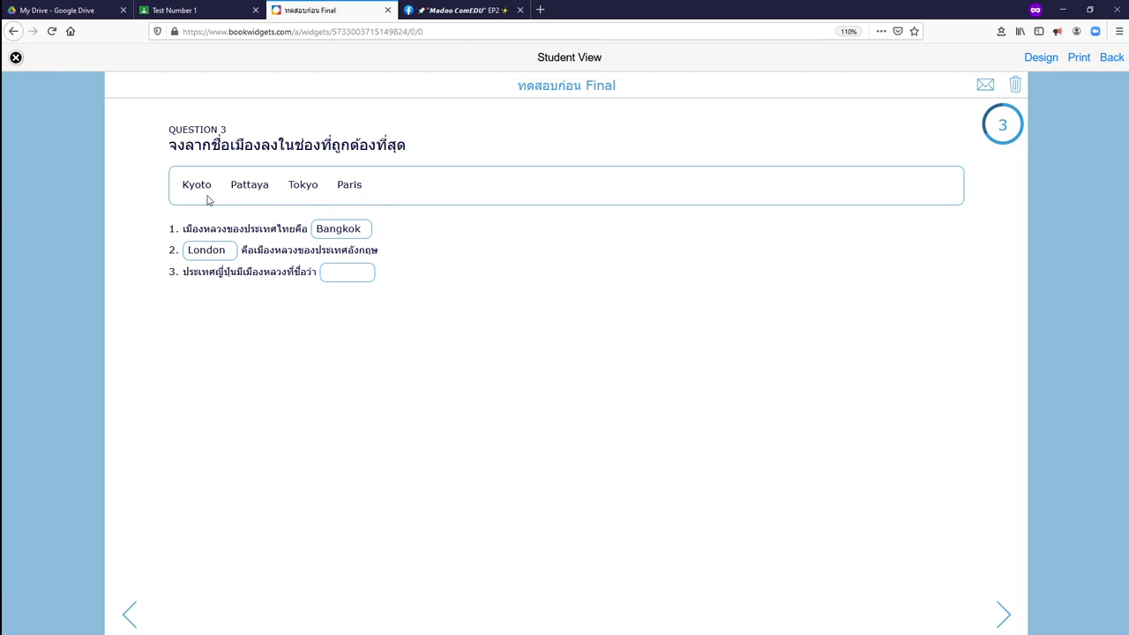
# Place Tokyo in blank 3 instead of Paris and move past the last question.
pyautogui.moveTo(191, 184); pyautogui.dragTo(360, 274)
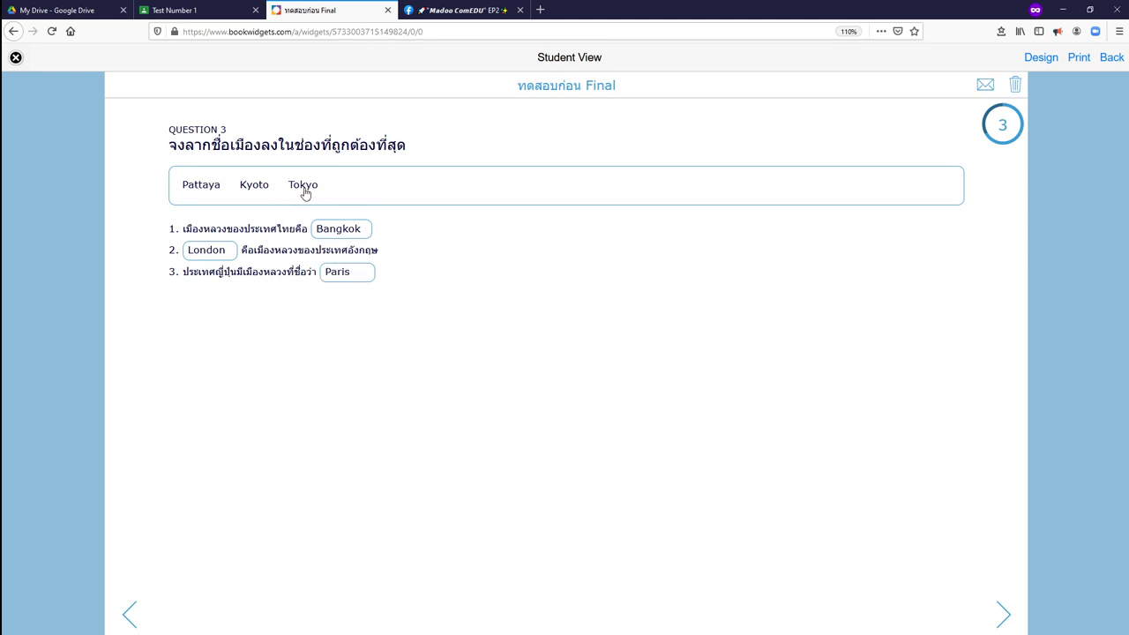
pyautogui.moveTo(303, 187); pyautogui.dragTo(349, 278)
pyautogui.click(1011, 613)
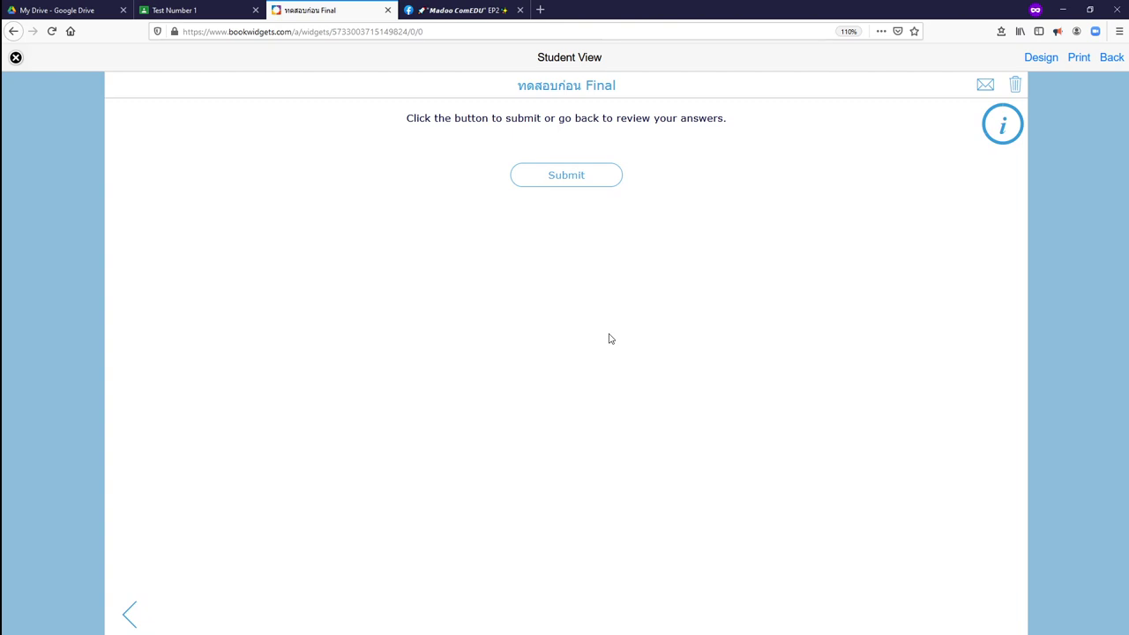
# Submit the quiz answers from the final page.
pyautogui.click(562, 176)
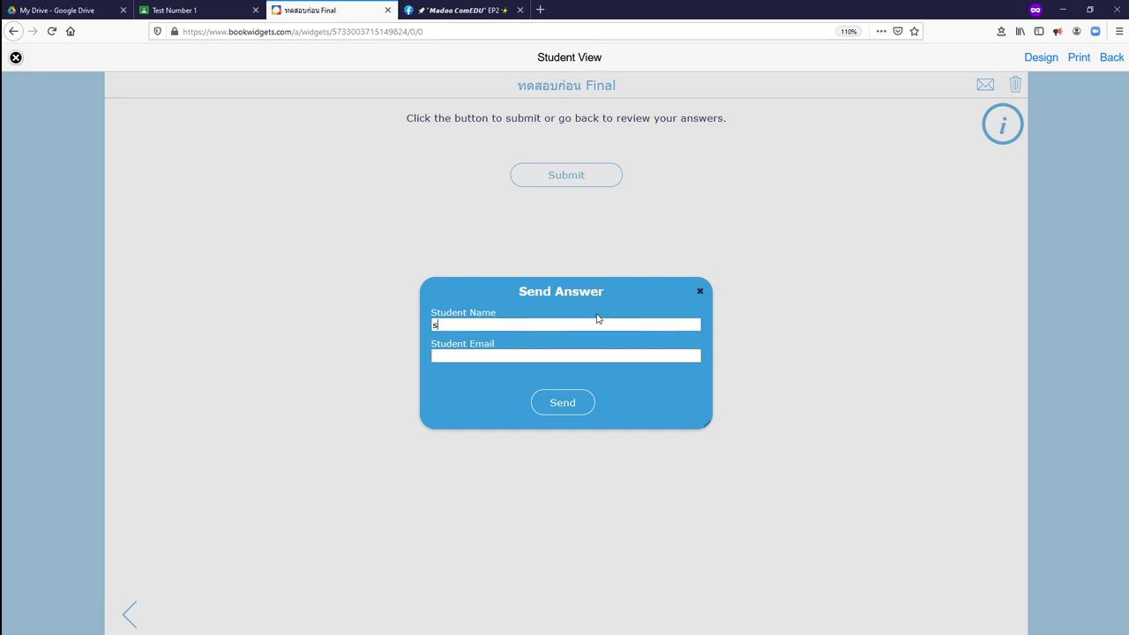
# Enter the student's name and e-mail address and send the answers for grading.
pyautogui.write('ch')
pyautogui.click(544, 357)
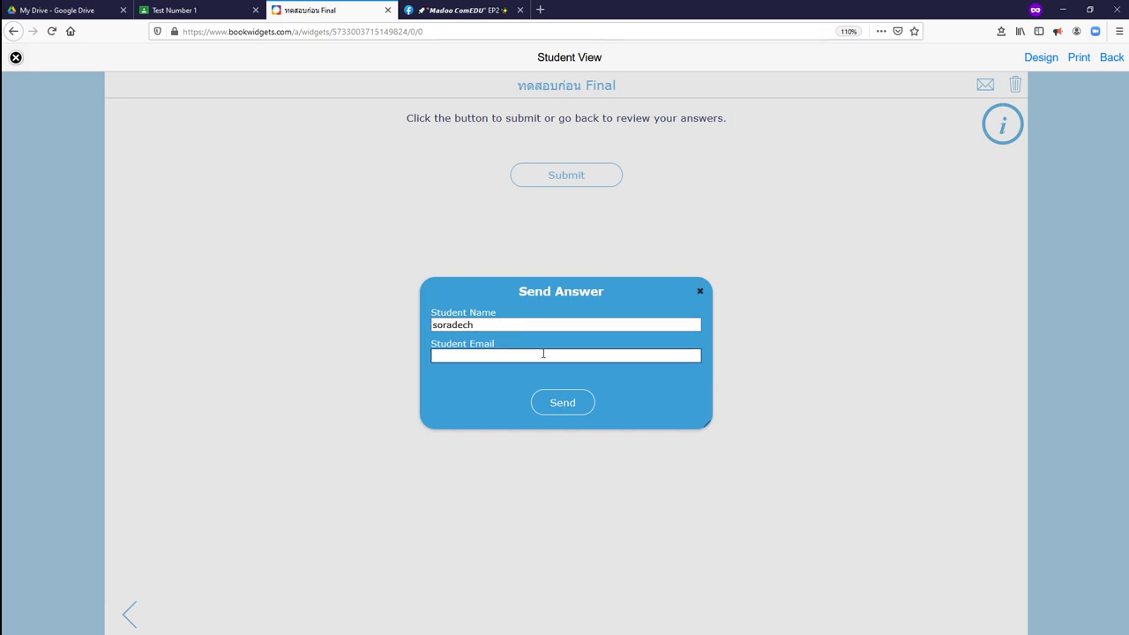
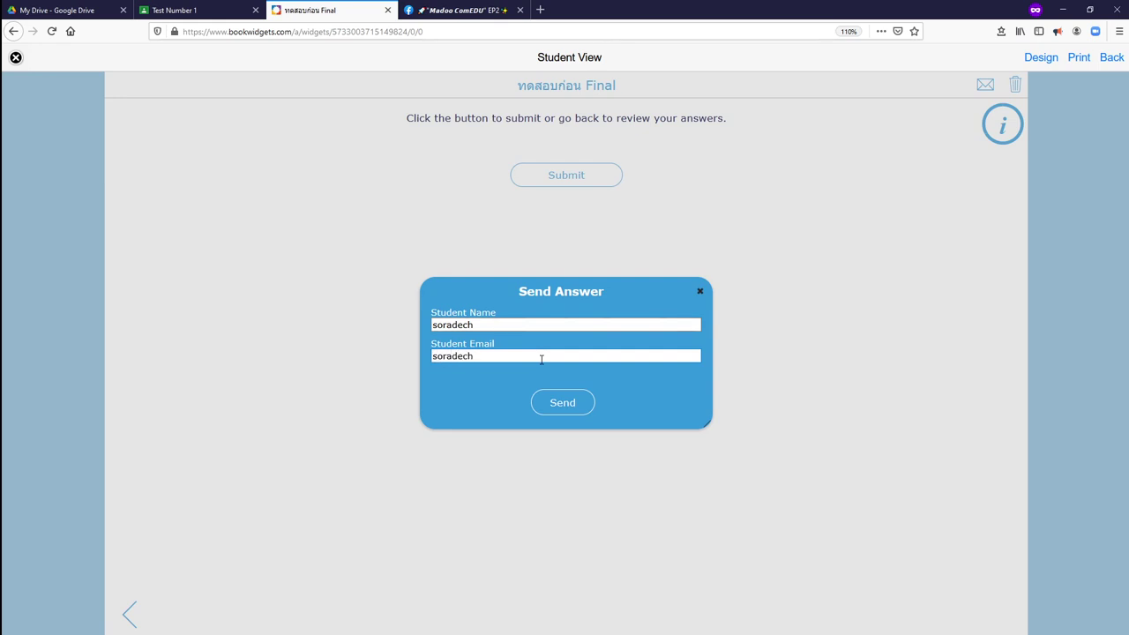
pyautogui.click(580, 404)
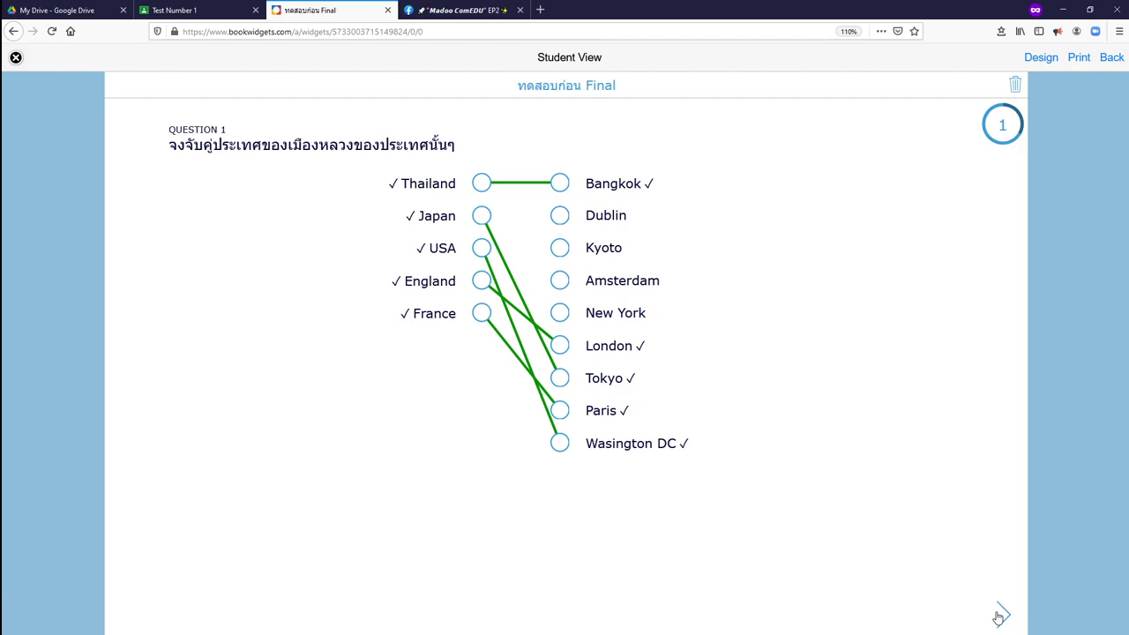
# Step through the graded Questions 2 and 3 to the All done ! page.
pyautogui.click(1001, 616)
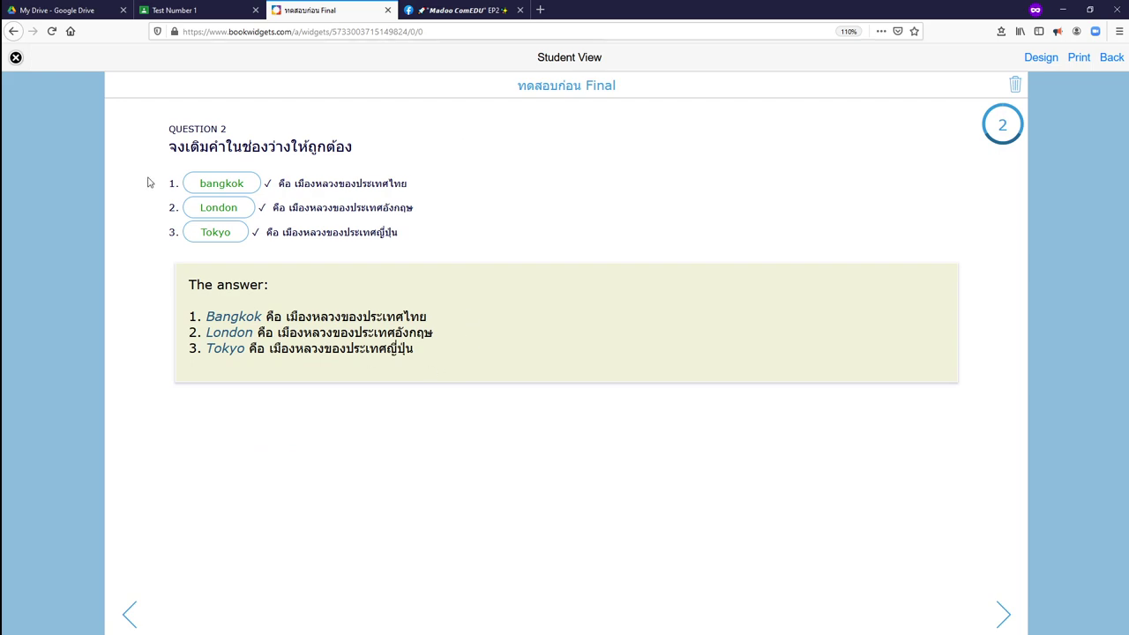
pyautogui.click(1003, 615)
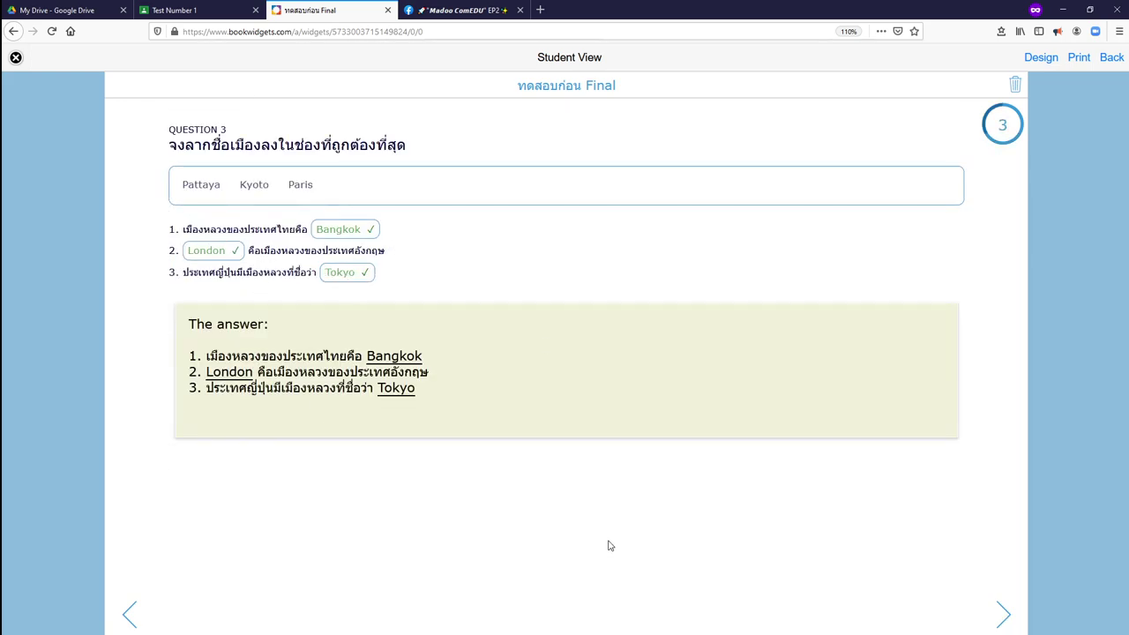
pyautogui.click(1003, 615)
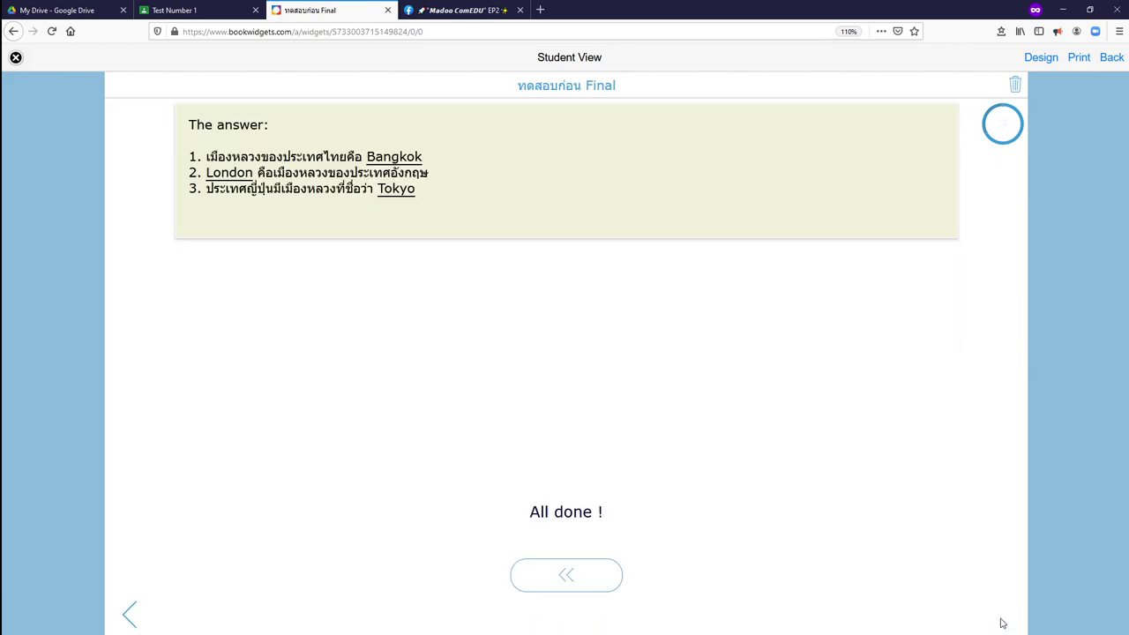